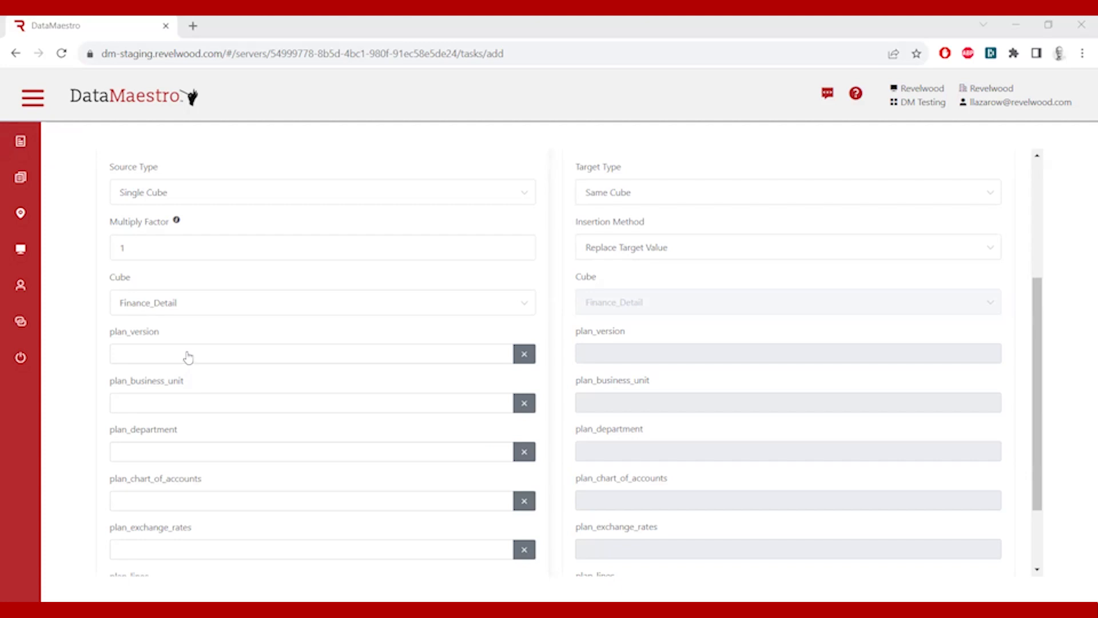
Select the Budget and Actual elements as the plan_version source, reopen its selection briefly and close it.
left_click(188, 358)
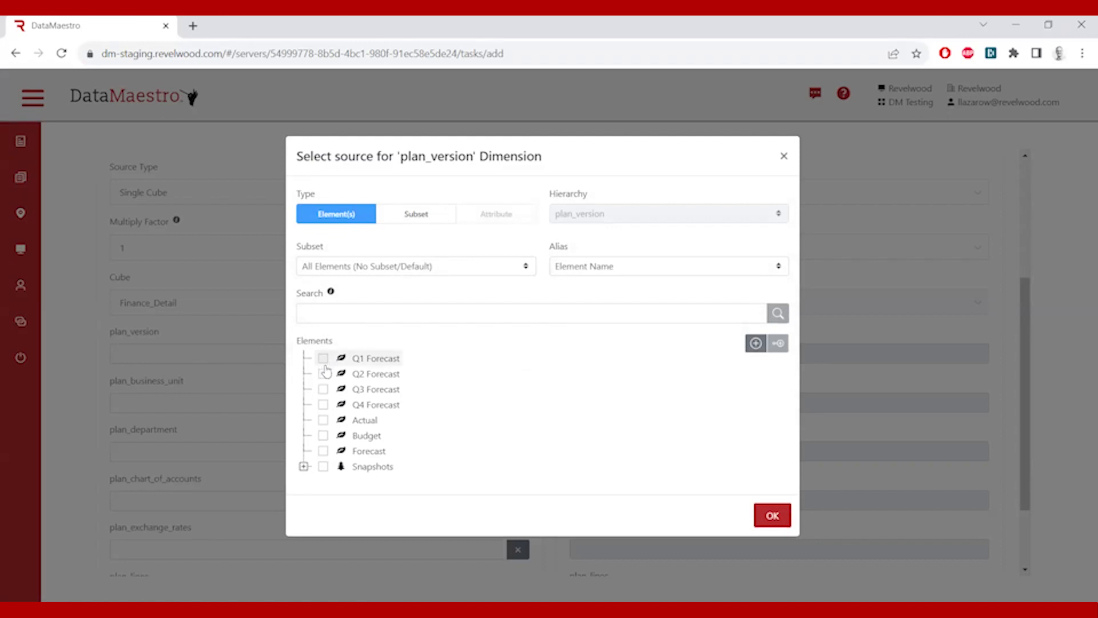
left_click(323, 436)
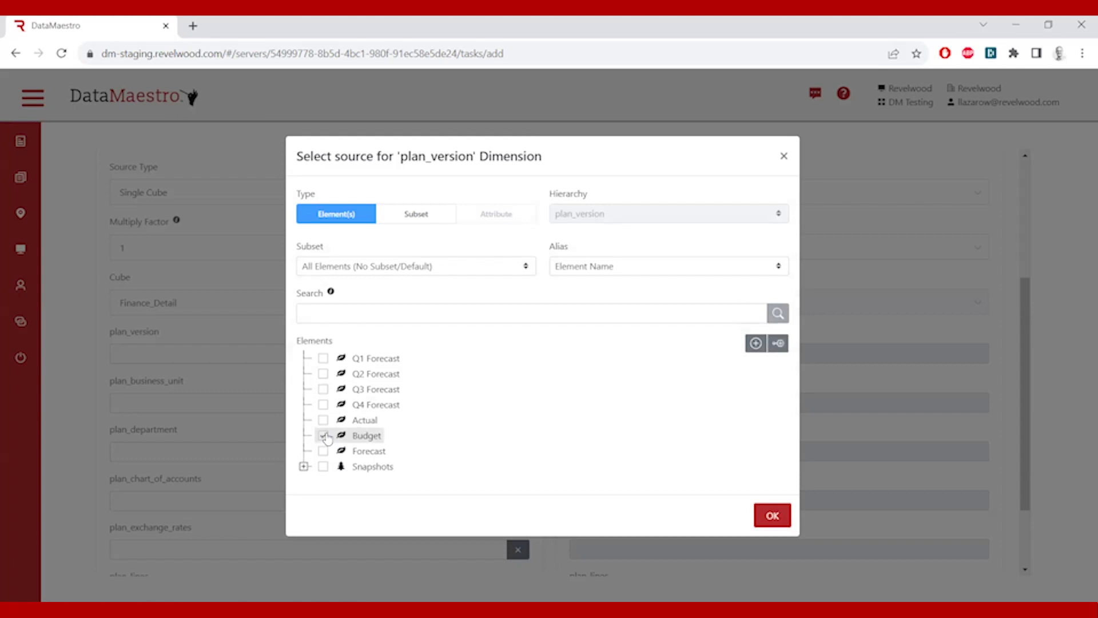
left_click(323, 420)
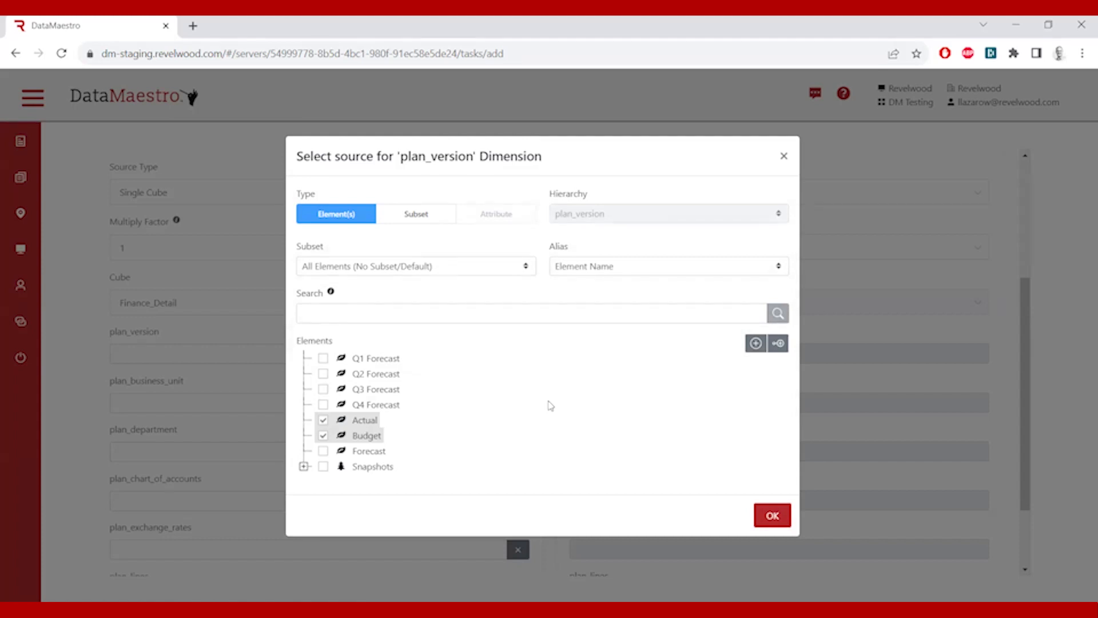
left_click(777, 517)
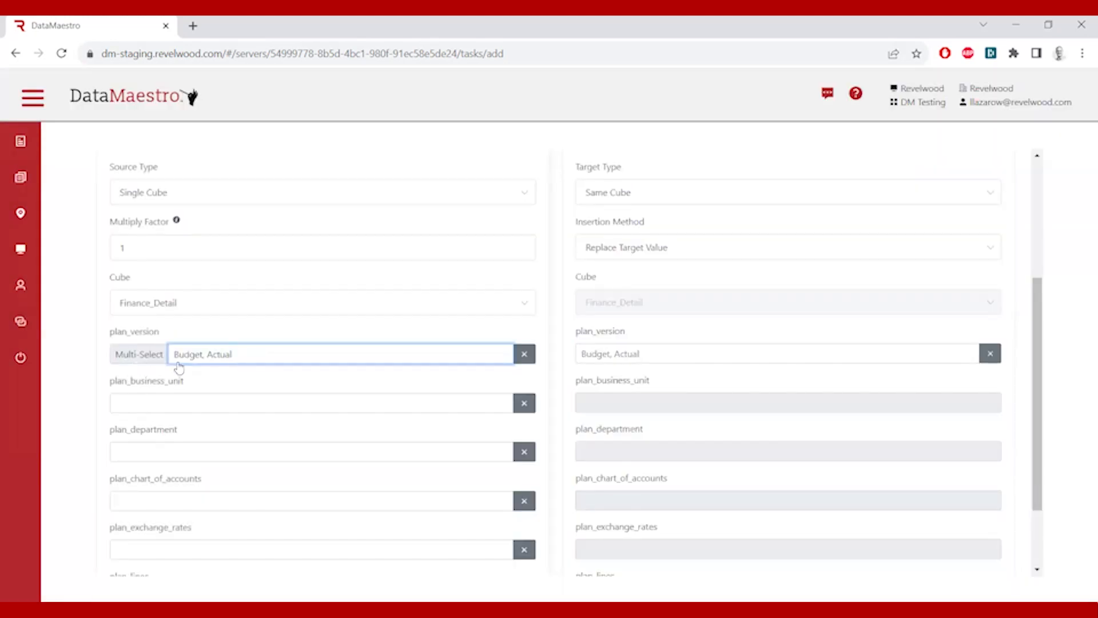
left_click(290, 357)
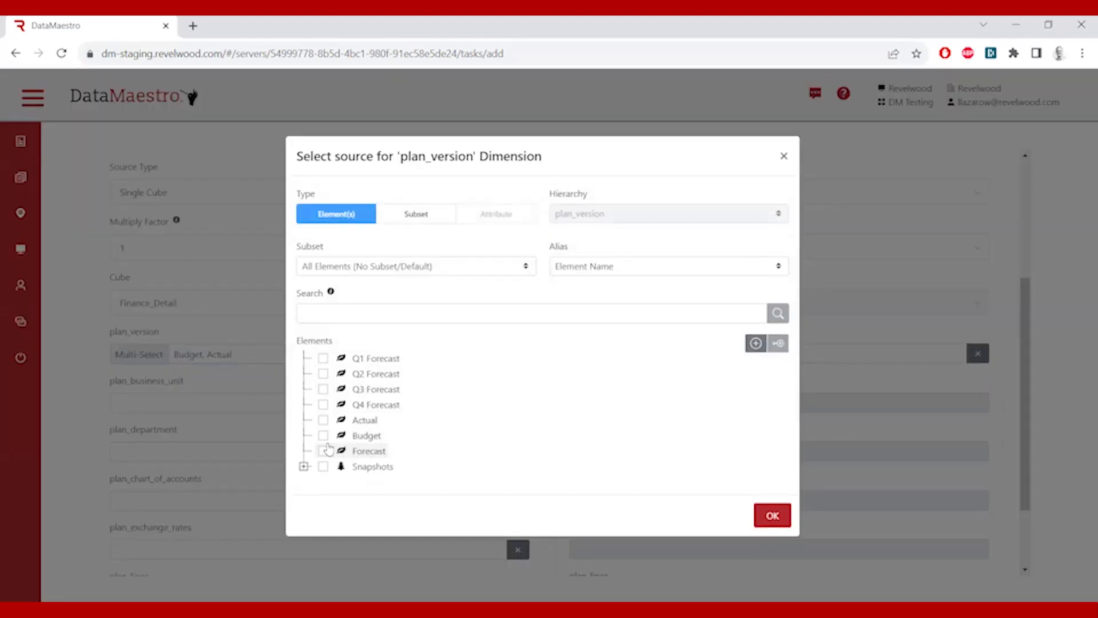
left_click(784, 157)
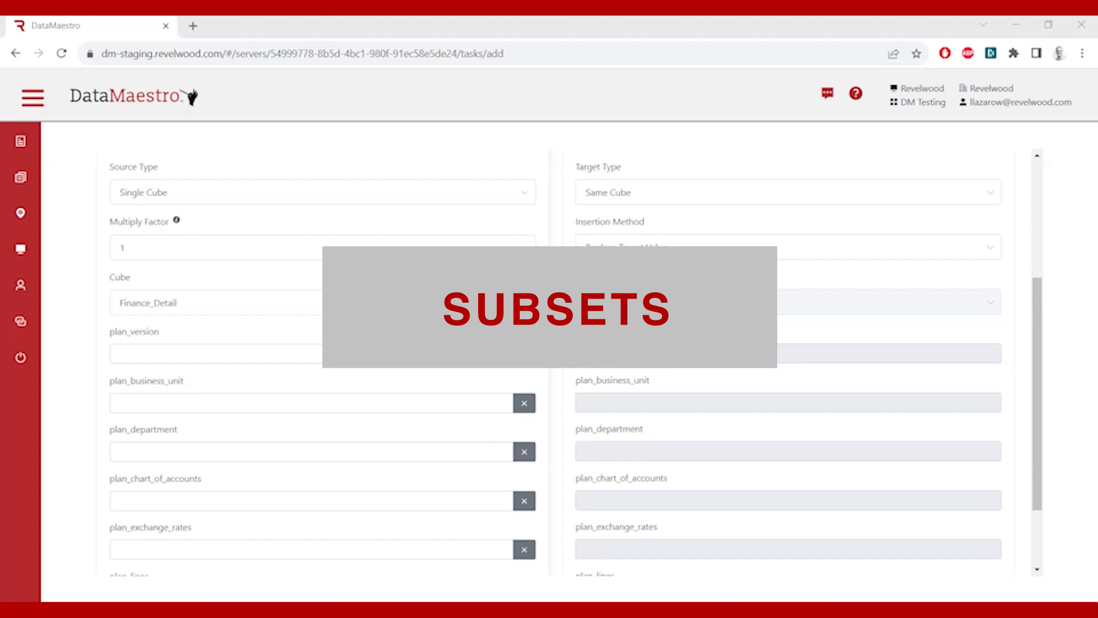
Set the plan_time source to the 2023 Months subset.
scroll(456, 327, "down", 2)
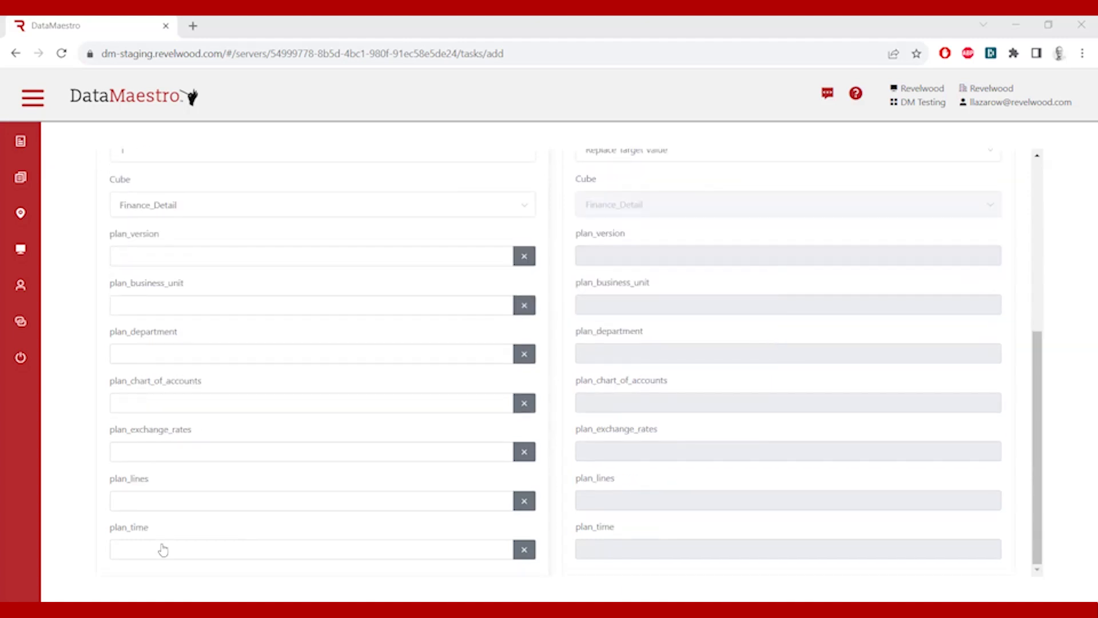
left_click(163, 549)
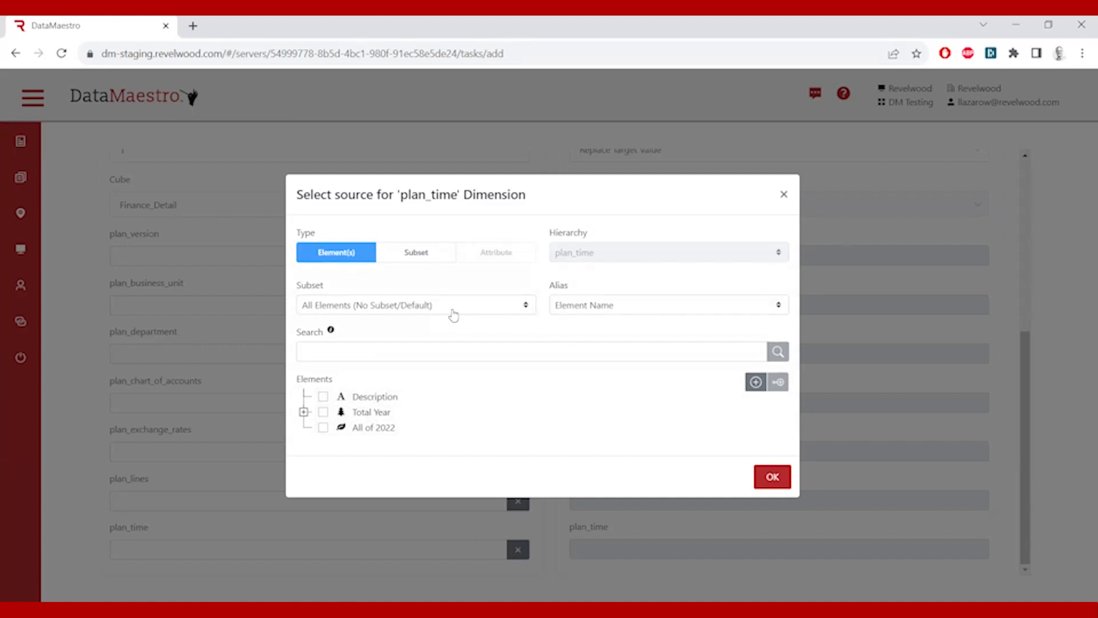
left_click(417, 259)
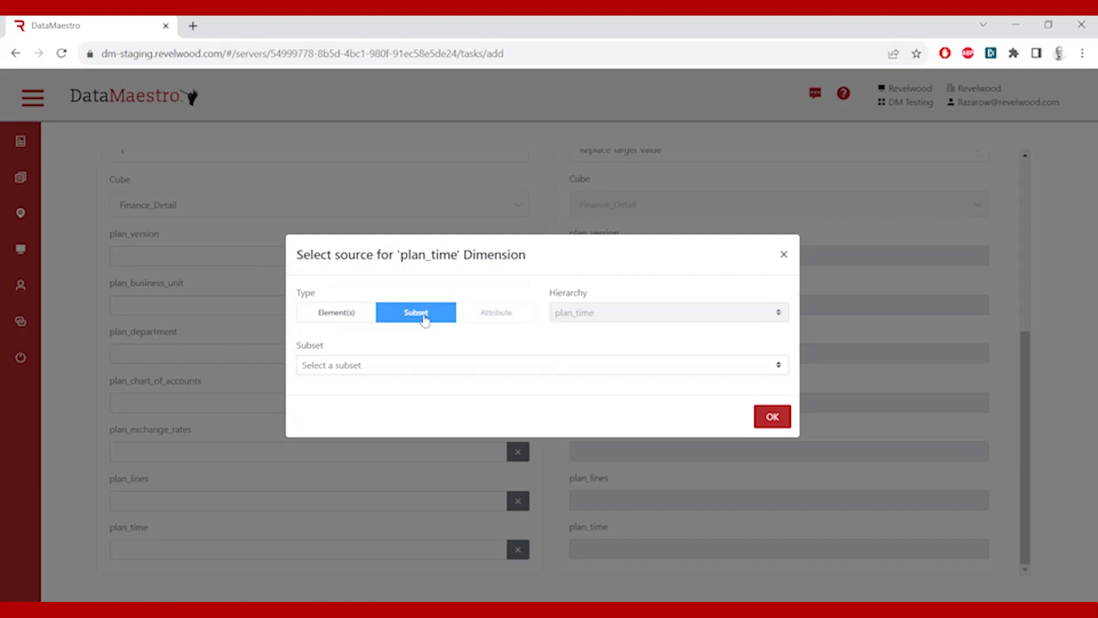
left_click(779, 368)
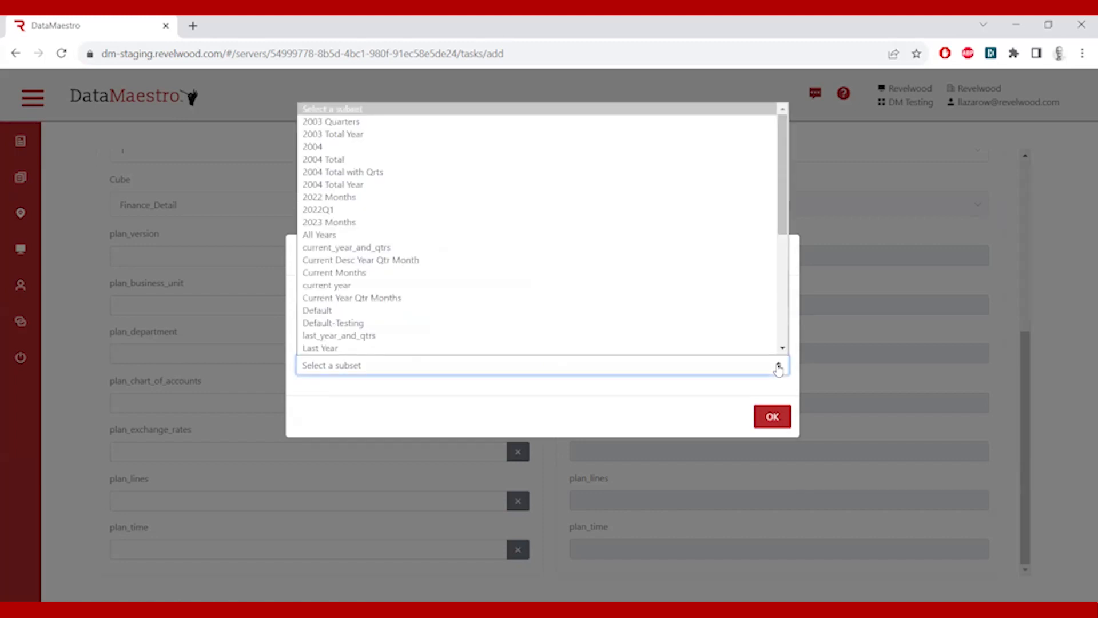
left_click(368, 223)
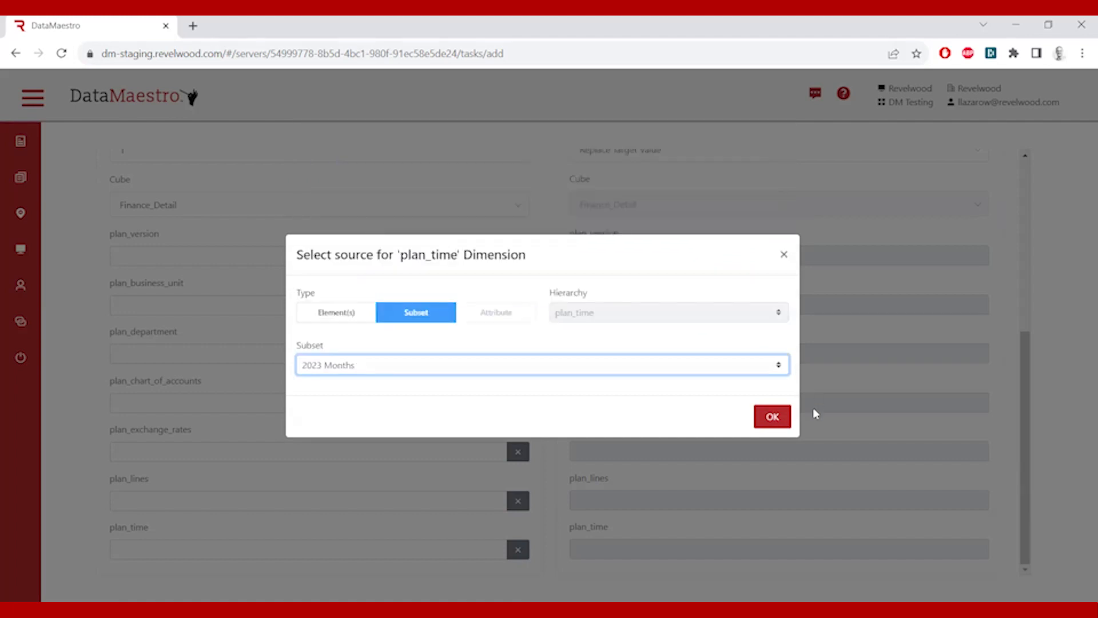
left_click(776, 417)
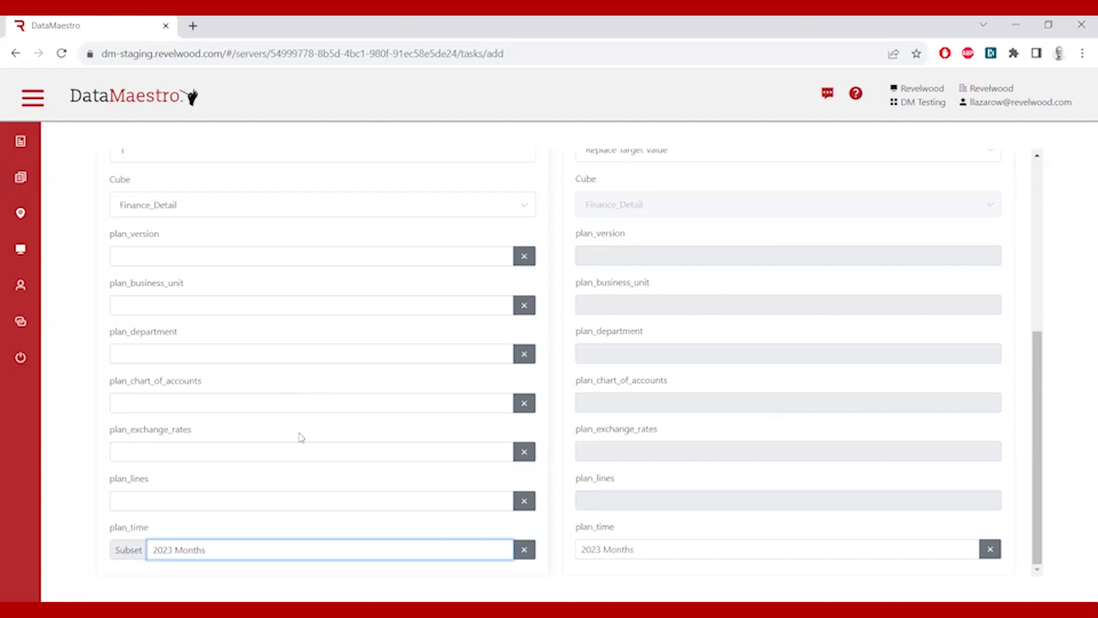
Change the plan_time source to individual elements Jan-2023, Feb-2023 and Mar-2023 from the 2023 Months subset.
left_click(208, 549)
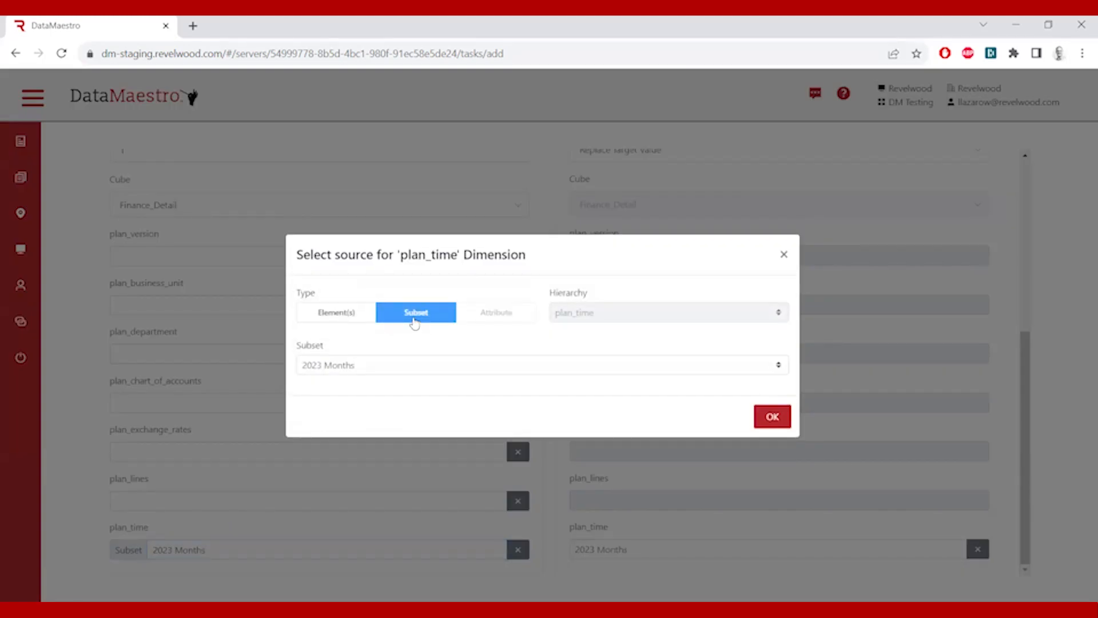
left_click(327, 319)
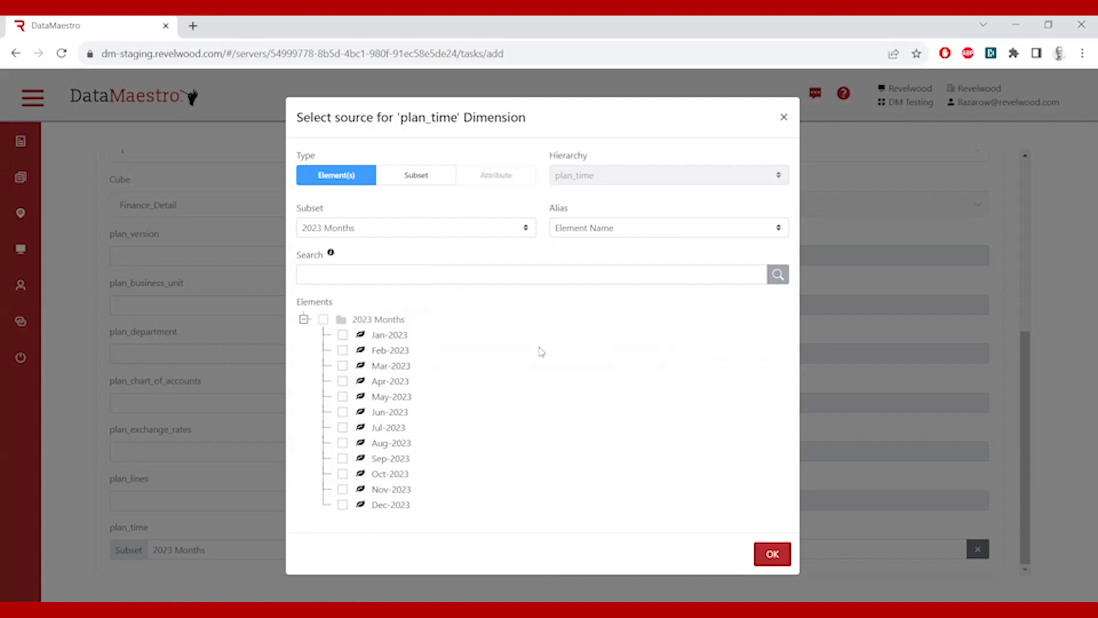
left_click(342, 335)
left_click(342, 350)
left_click(342, 367)
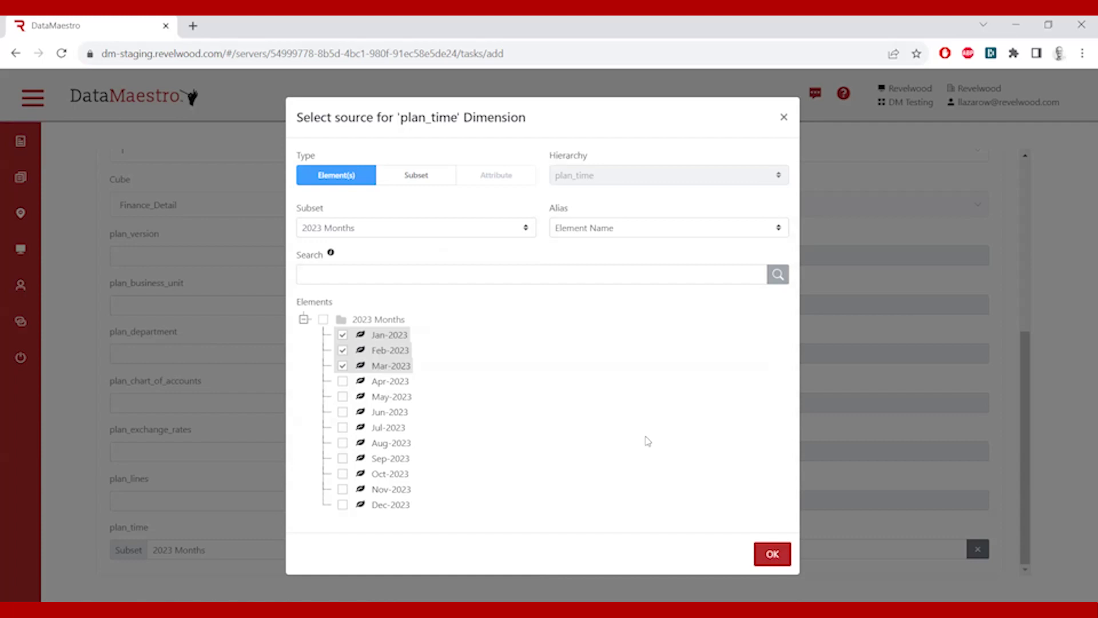
left_click(773, 554)
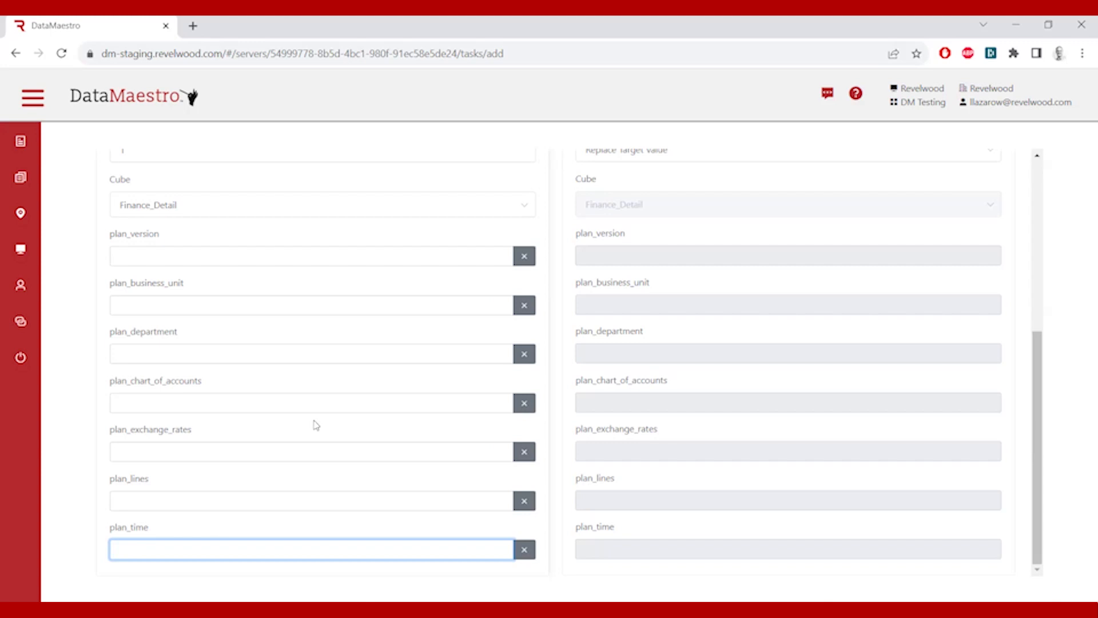
Set the plan_time source to the consolidated element 2022 under Total Year, inspecting its quarters and first-quarter months.
left_click(184, 550)
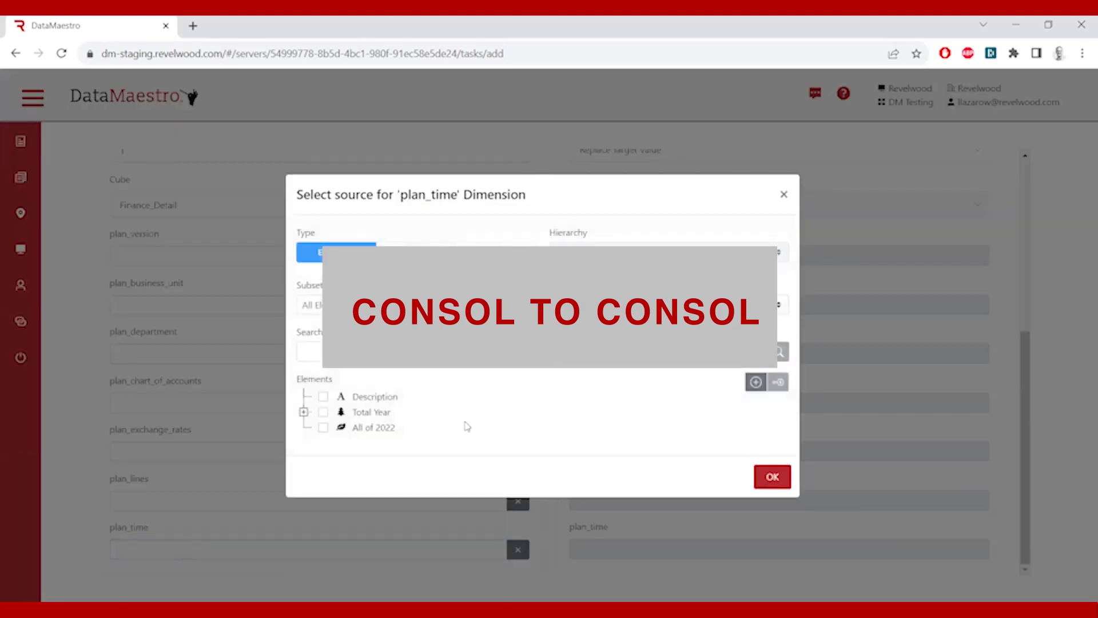
left_click(303, 412)
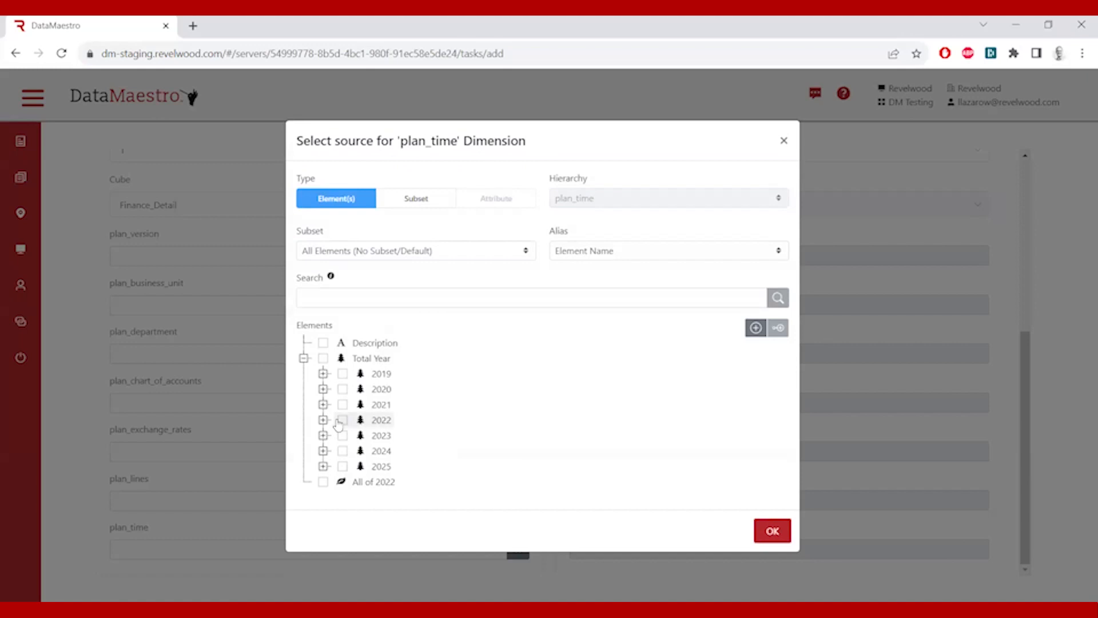
left_click(342, 422)
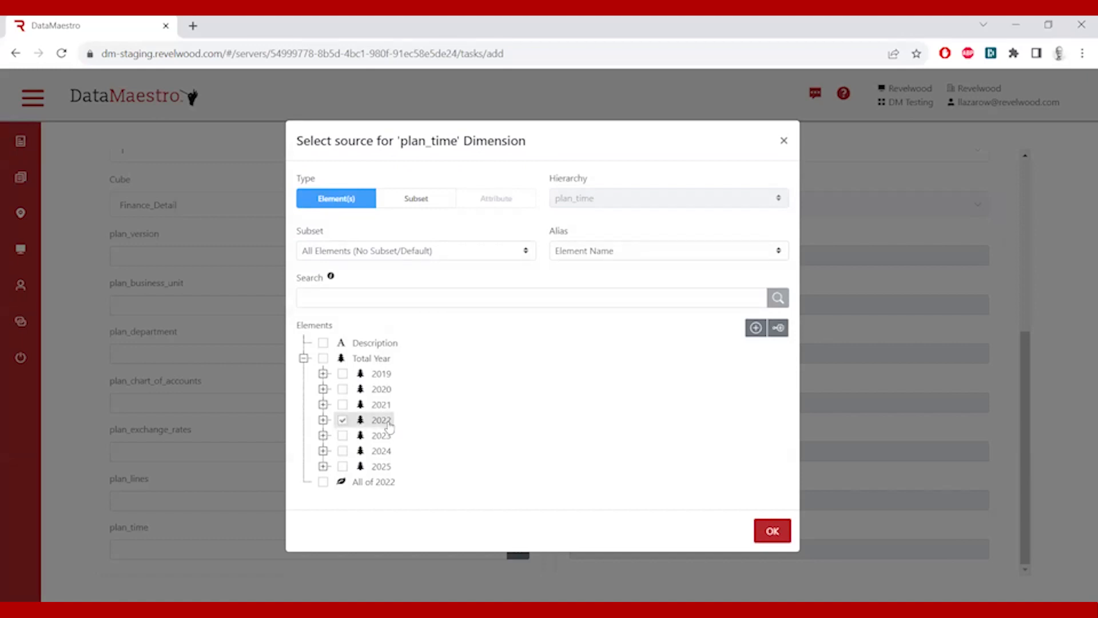
left_click(323, 420)
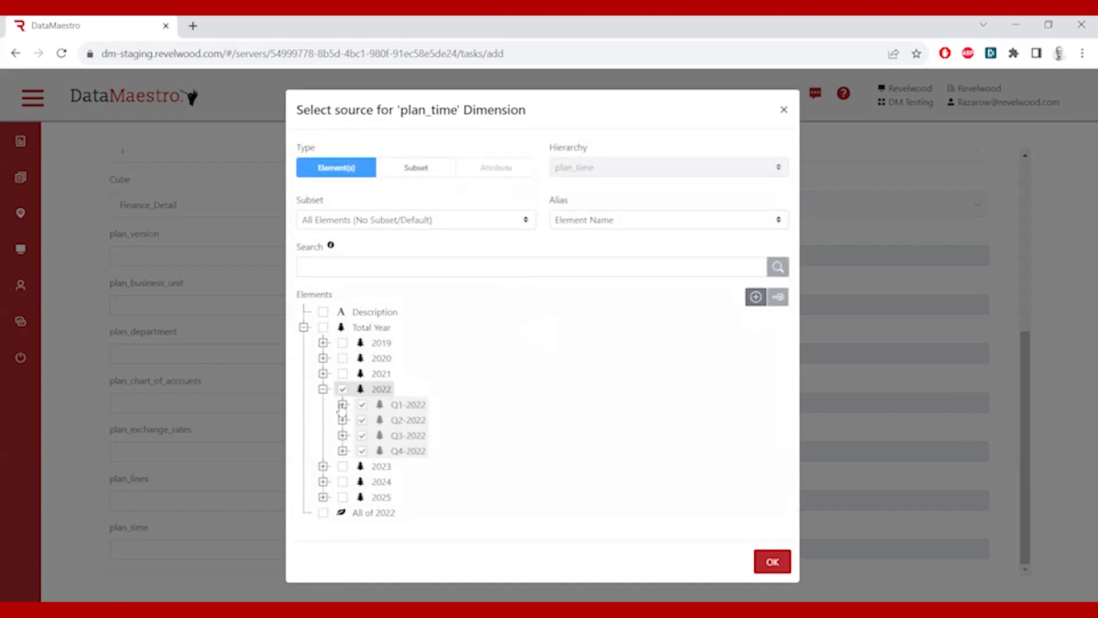
left_click(341, 404)
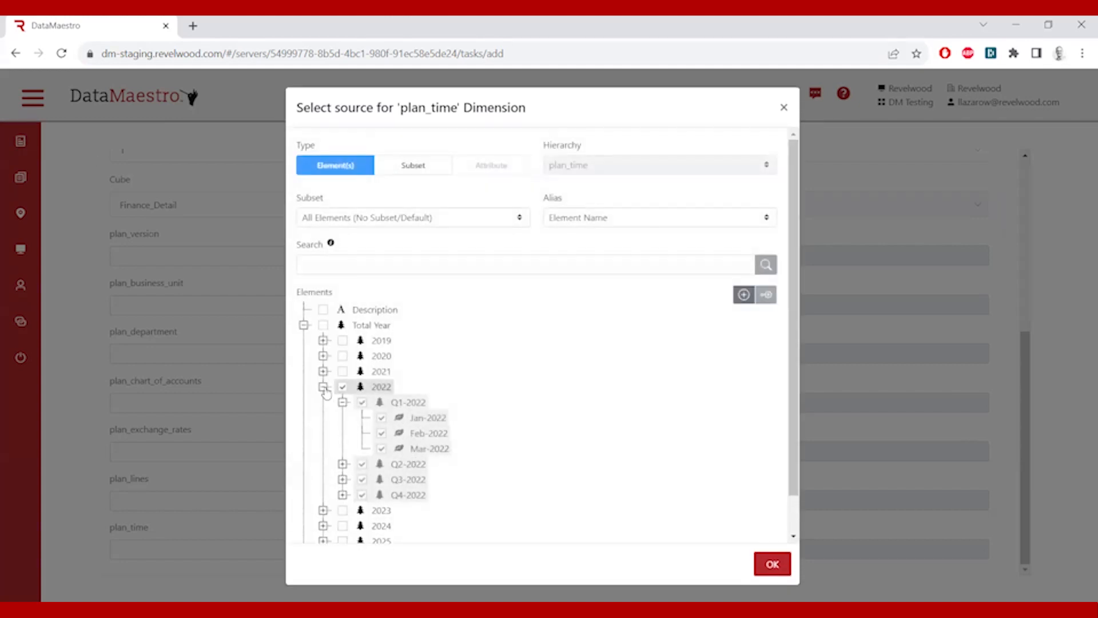
left_click(323, 387)
left_click(343, 421)
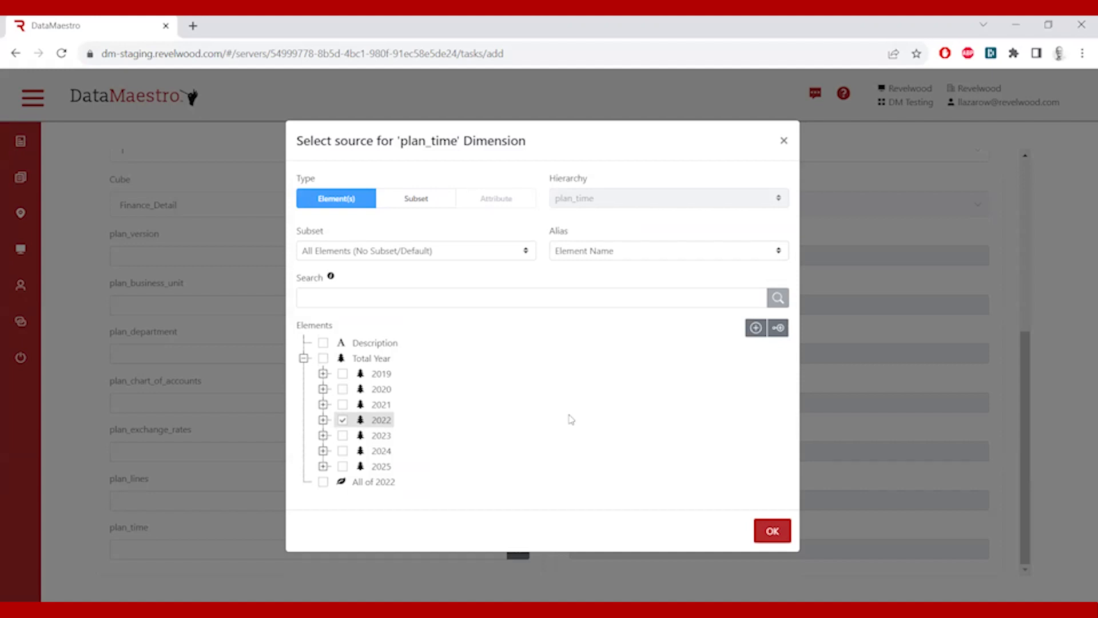
left_click(772, 530)
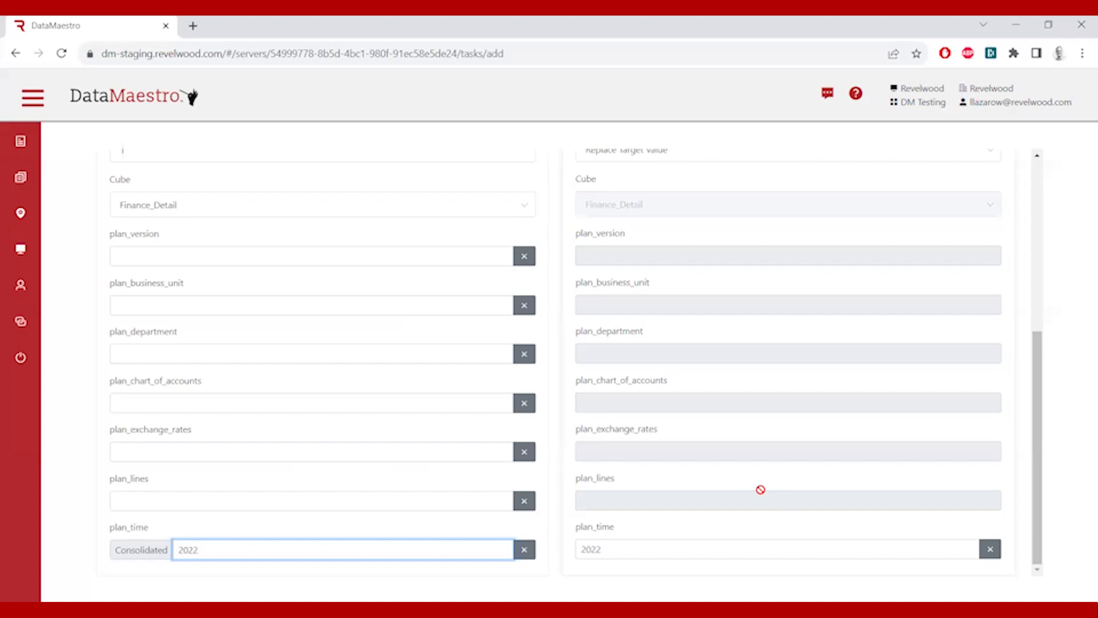
Select the consolidated element 2023 under Total Year as the plan_time target.
left_click(699, 550)
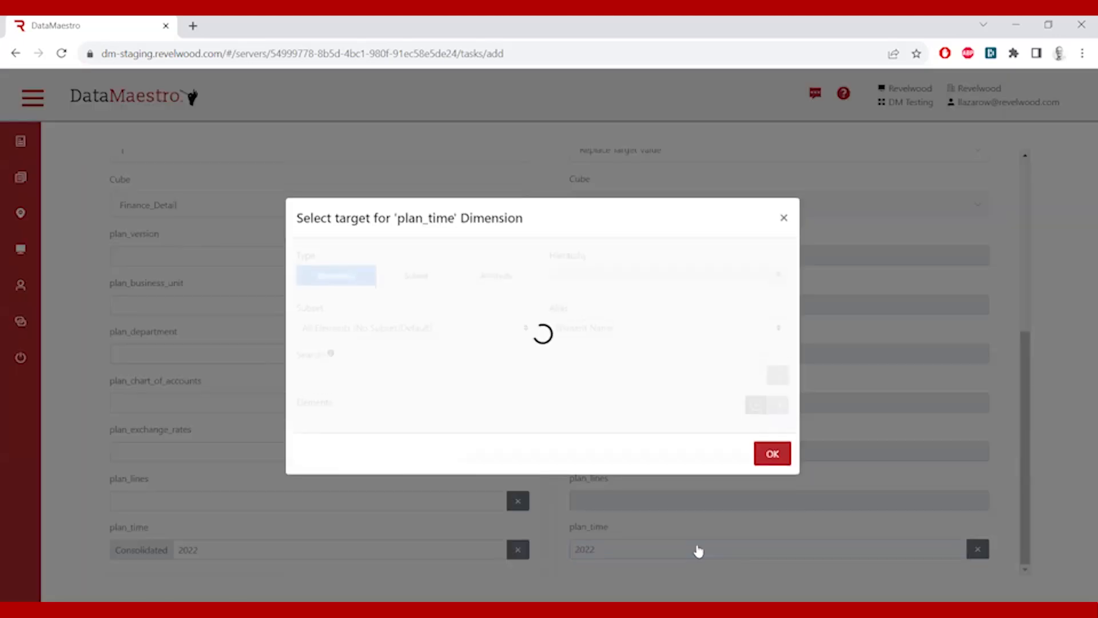
left_click(304, 411)
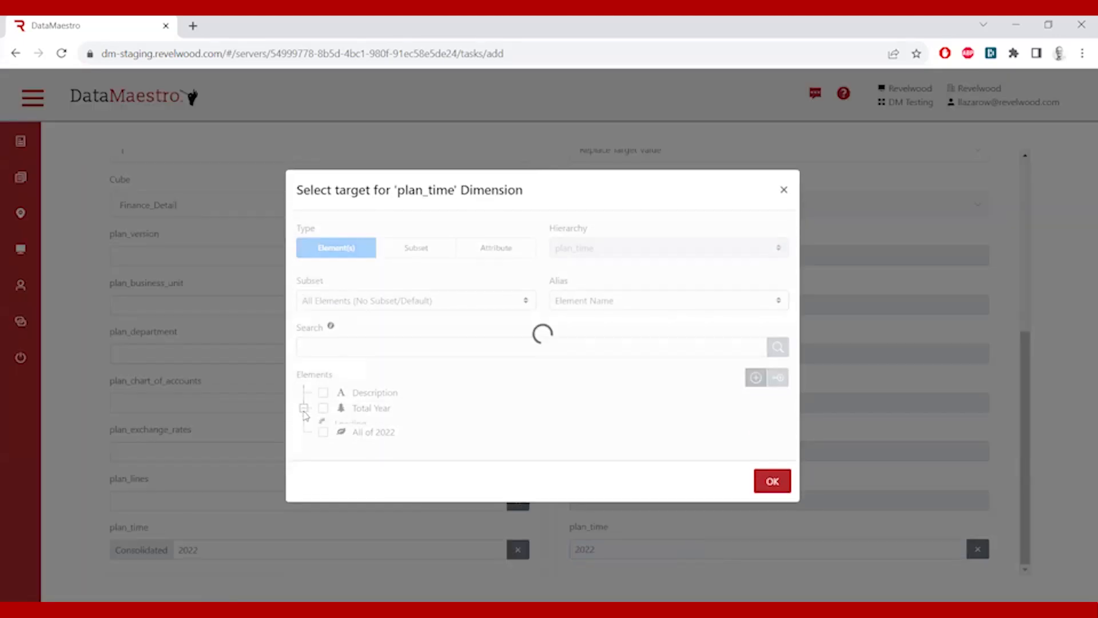
left_click(343, 435)
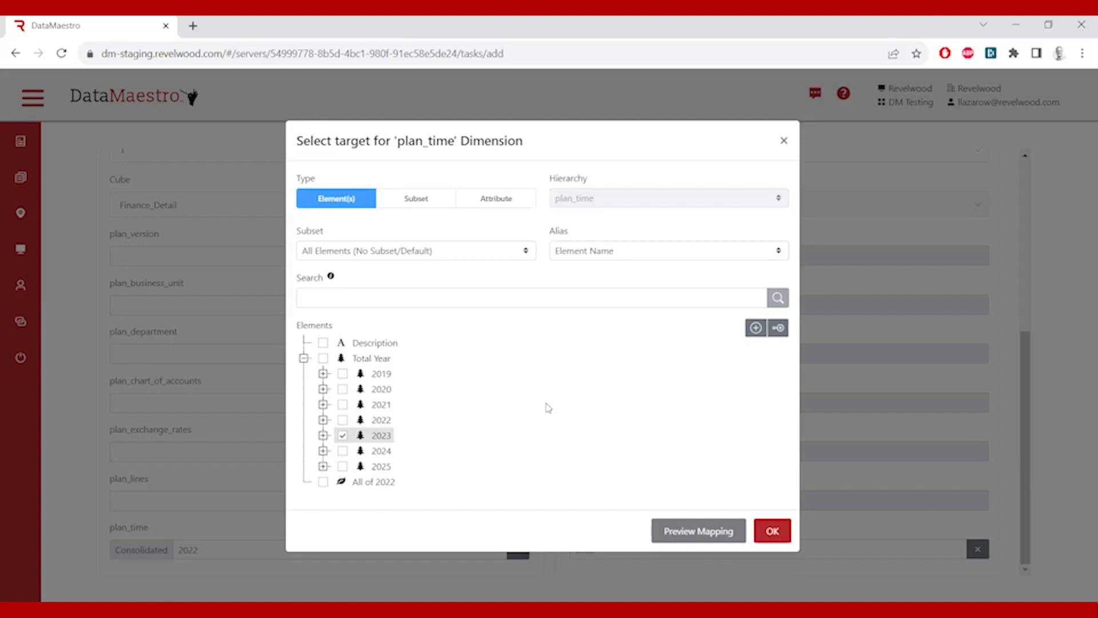
Preview how the 2022 source months map to the 2023 target months, review the whole list and close the preview.
left_click(694, 532)
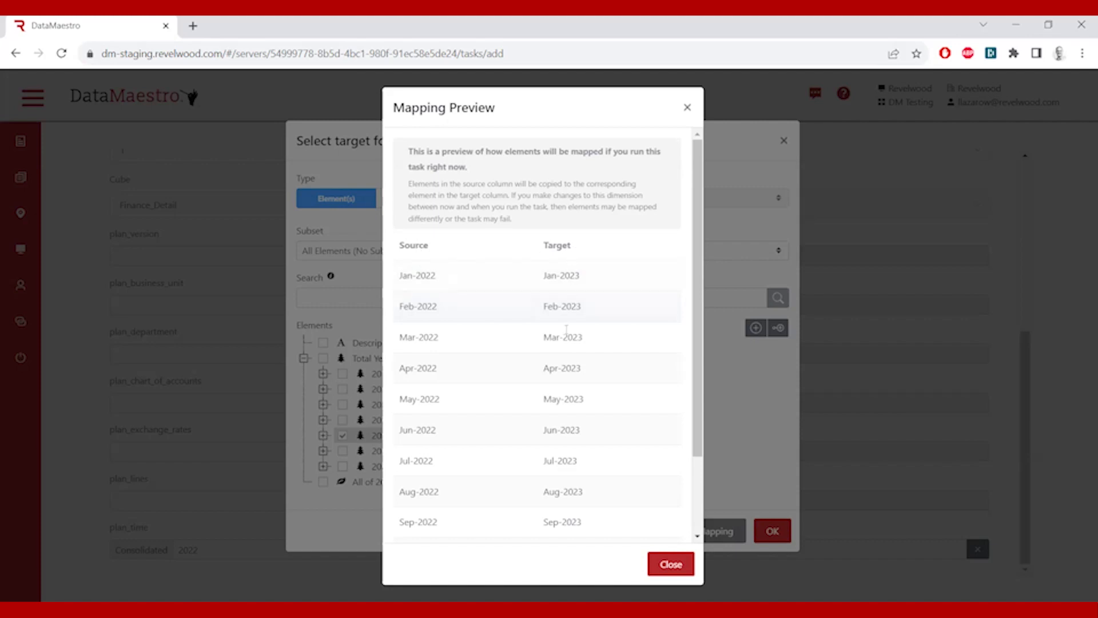
scroll(565, 334, "down", 1)
scroll(565, 333, "down", 2)
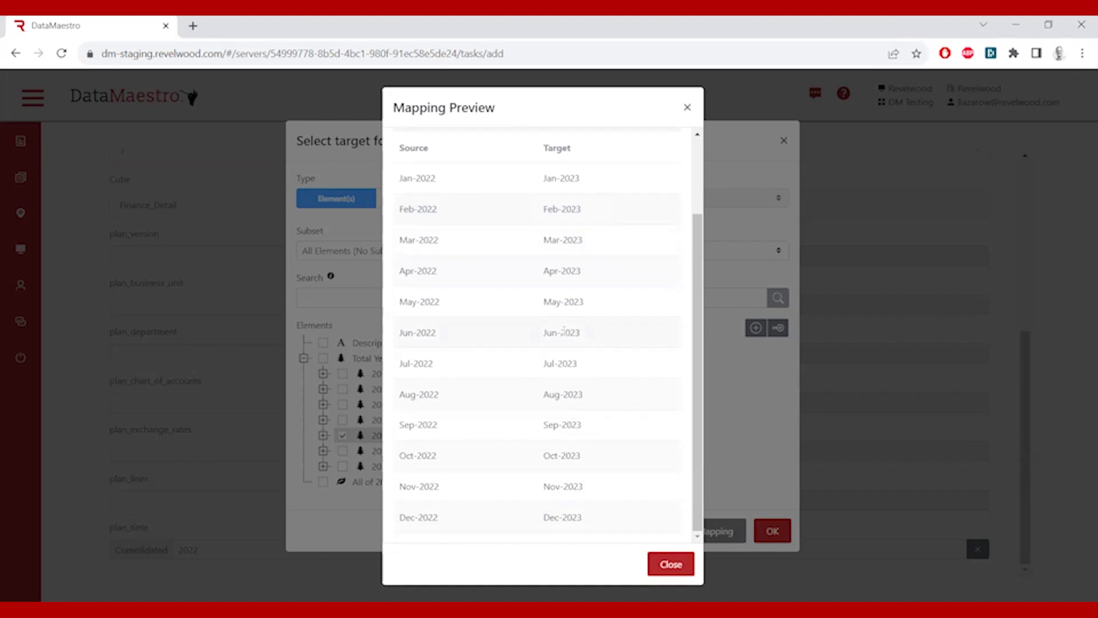
scroll(564, 330, "up", 3)
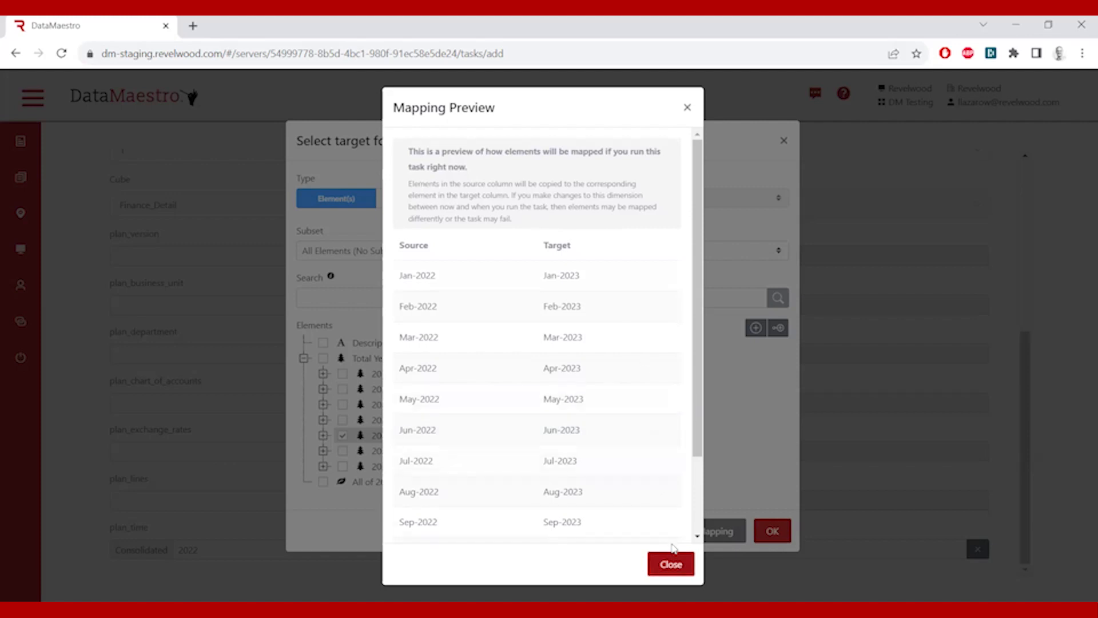
left_click(673, 553)
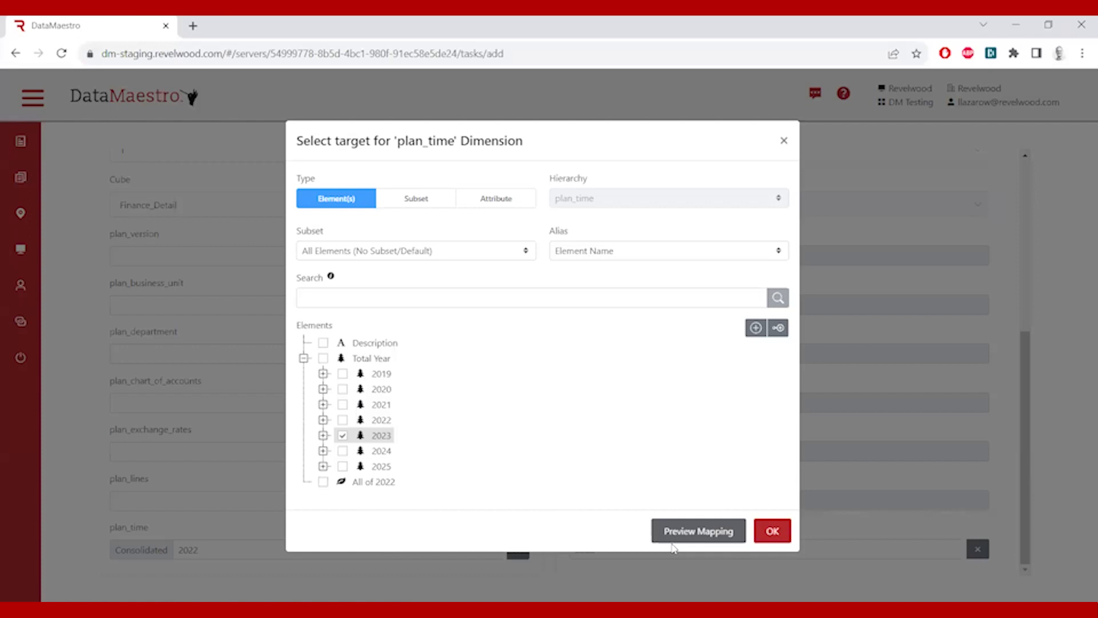
Replace the 2023 target selection with Q1-2023, Q2-2023 and Q3-2023, and preview the resulting month mapping.
left_click(324, 436)
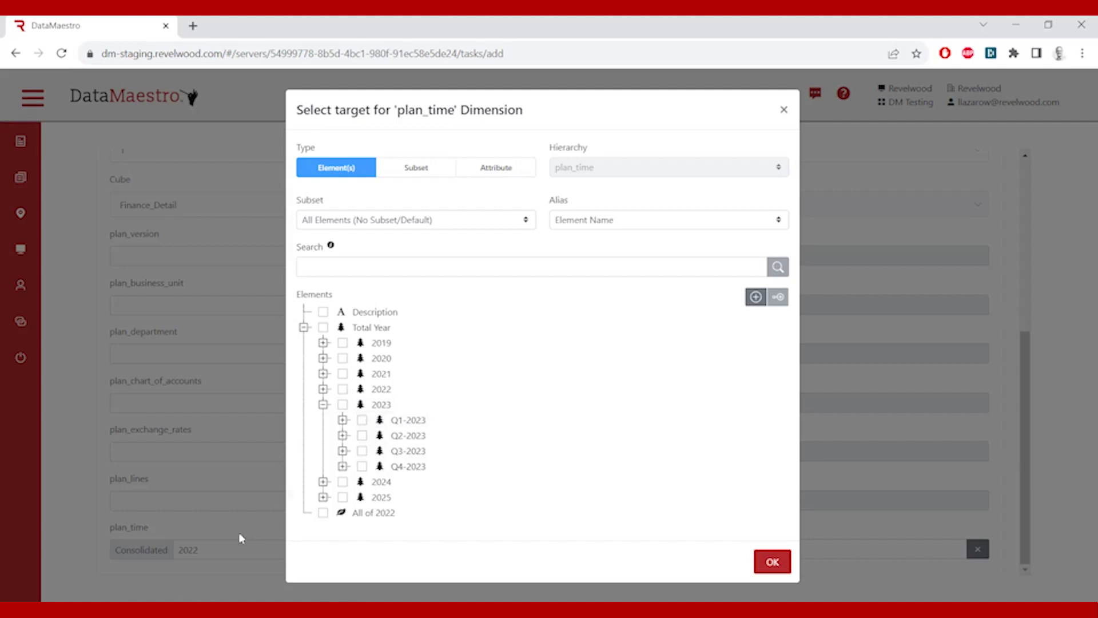
left_click(362, 421)
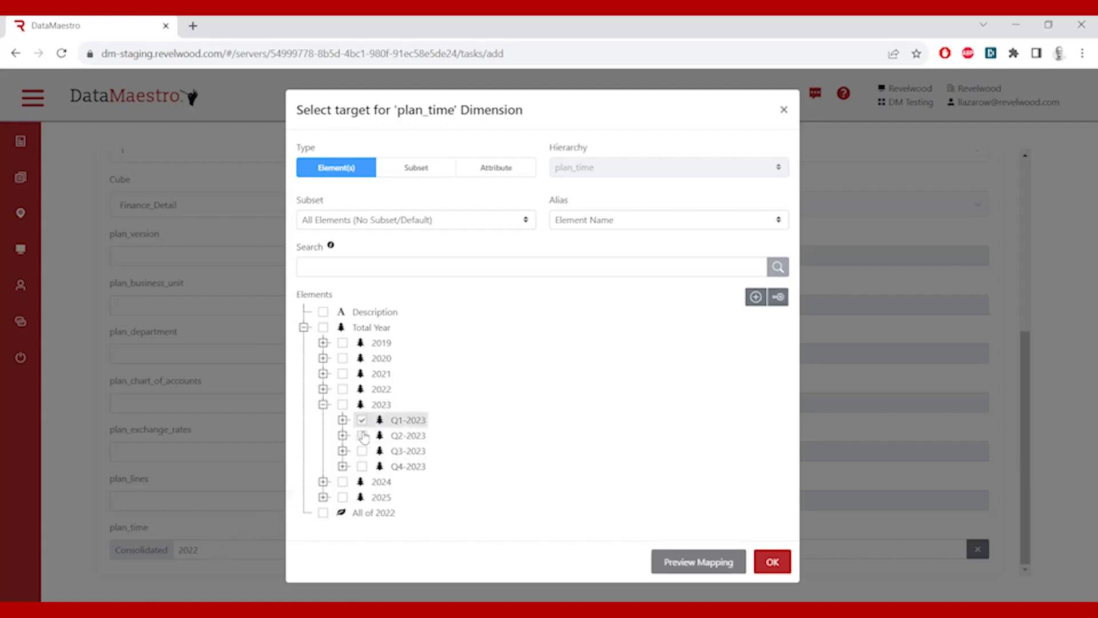
left_click(362, 436)
left_click(362, 451)
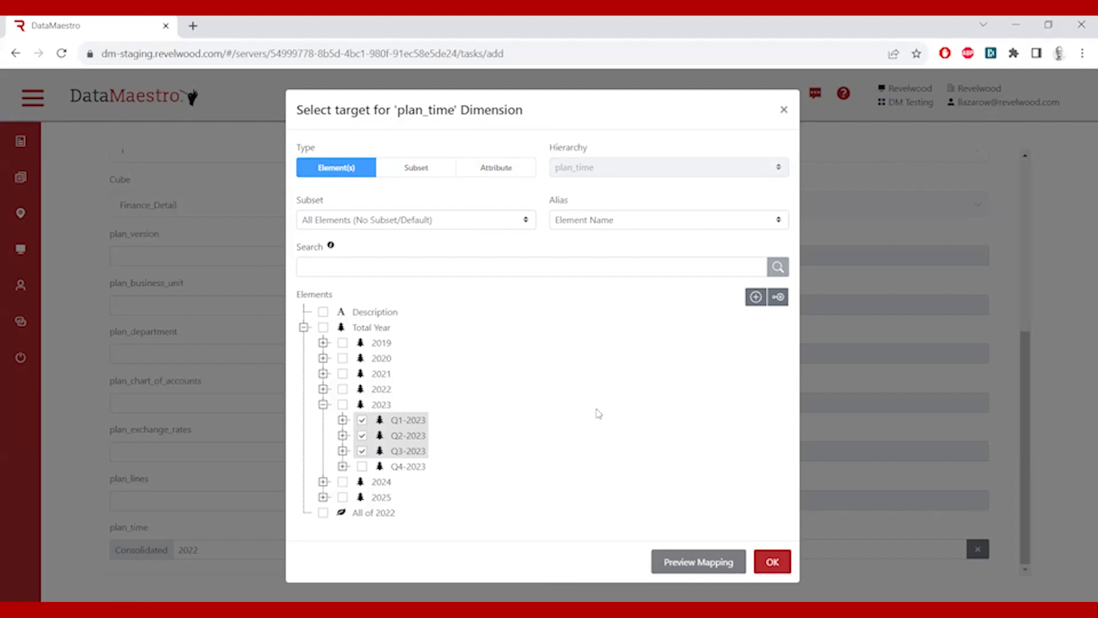
left_click(704, 550)
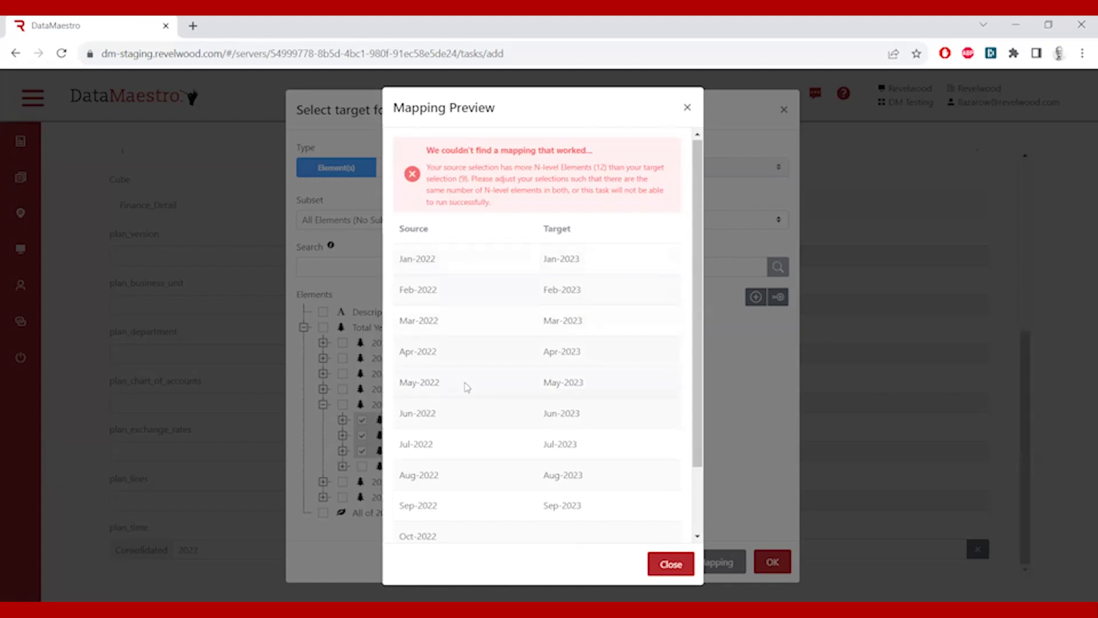
scroll(466, 385, "down", 2)
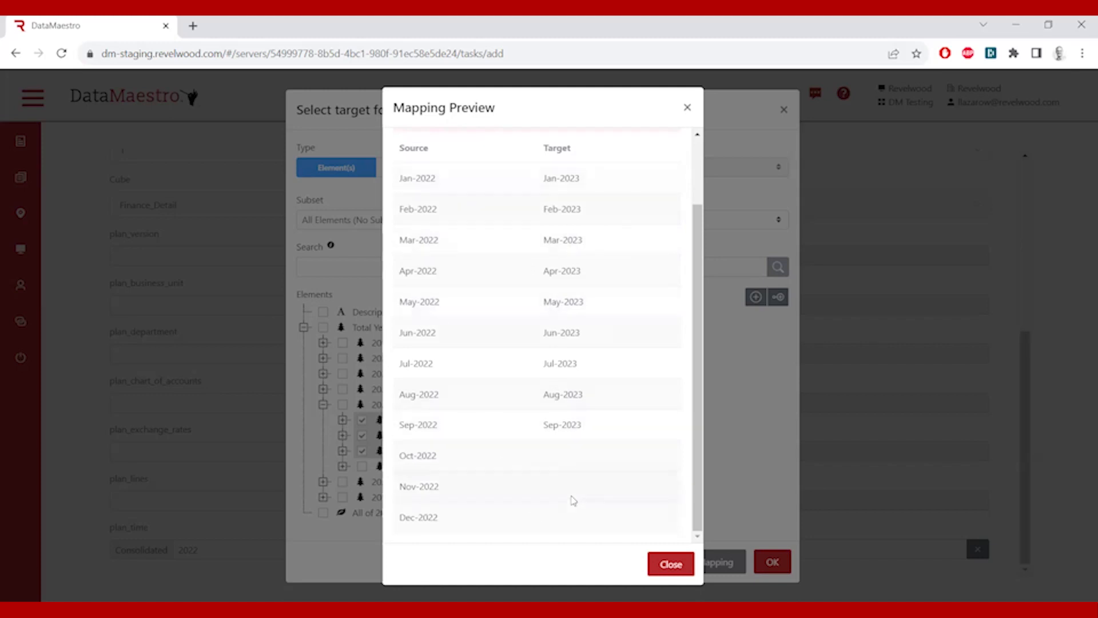
Review the source-to-target month list in the mapping preview from its beginning.
scroll(574, 500, "up", 3)
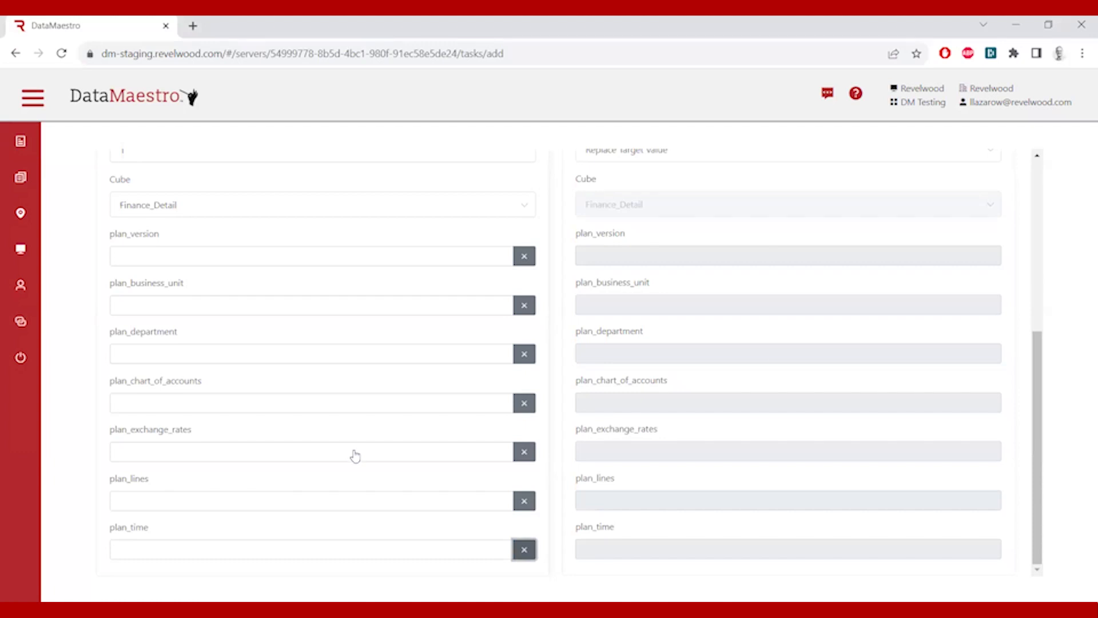
Set the plan_time source to the consolidated element 2022 under Total Year.
left_click(131, 551)
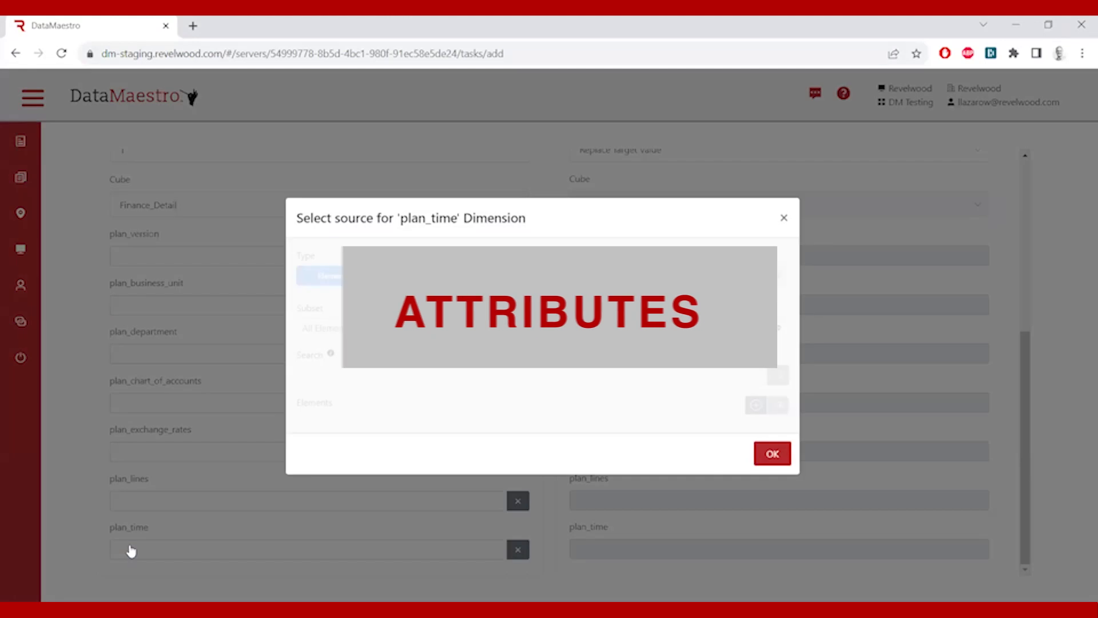
left_click(304, 412)
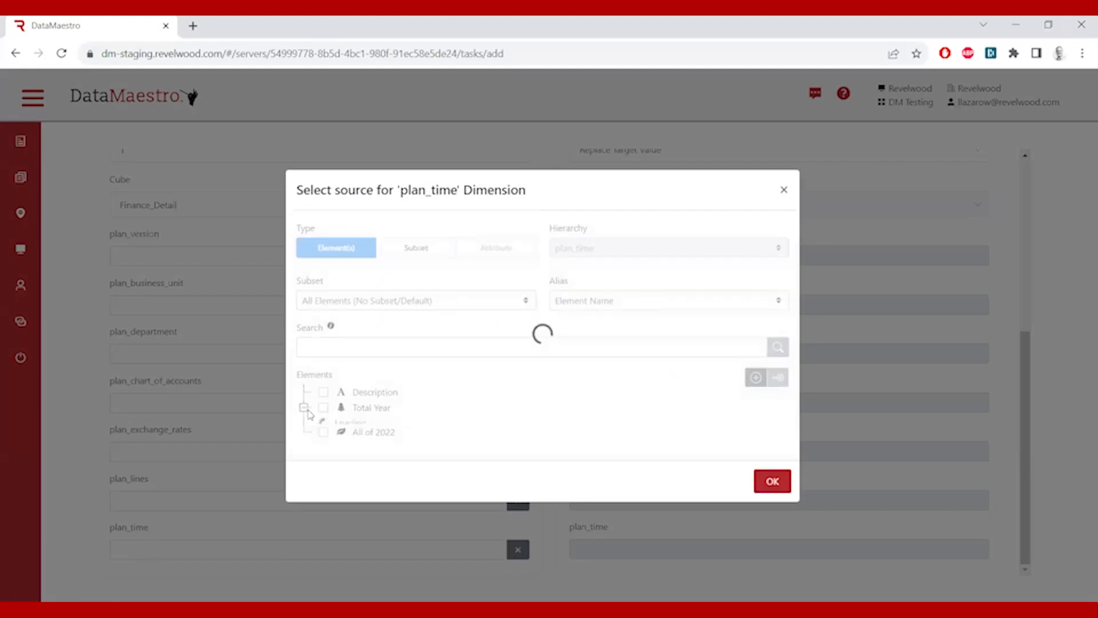
left_click(342, 420)
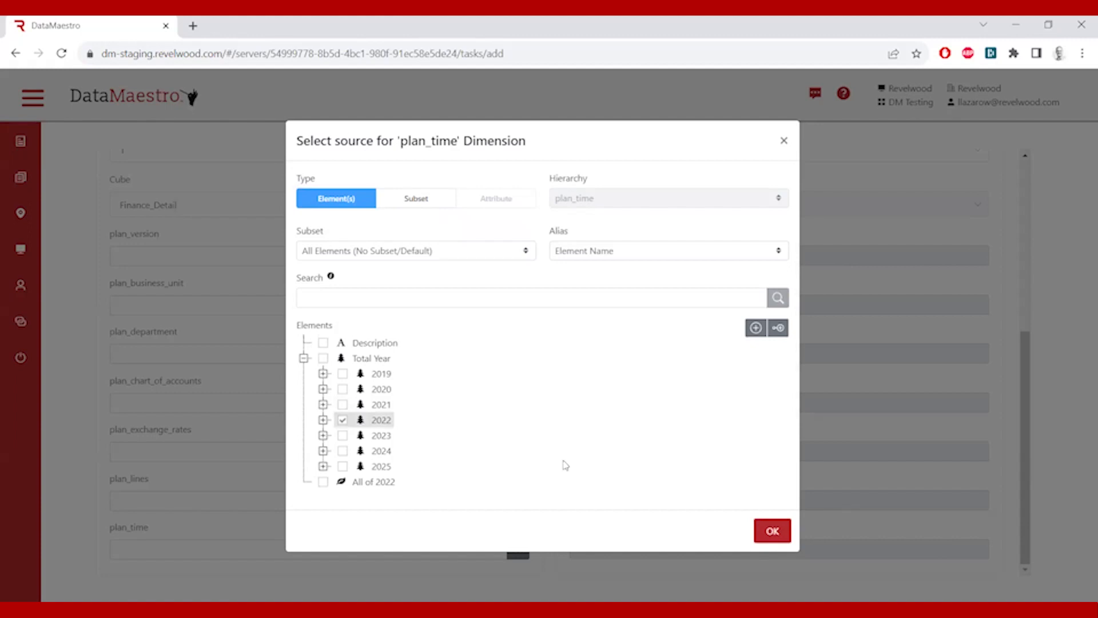
left_click(766, 529)
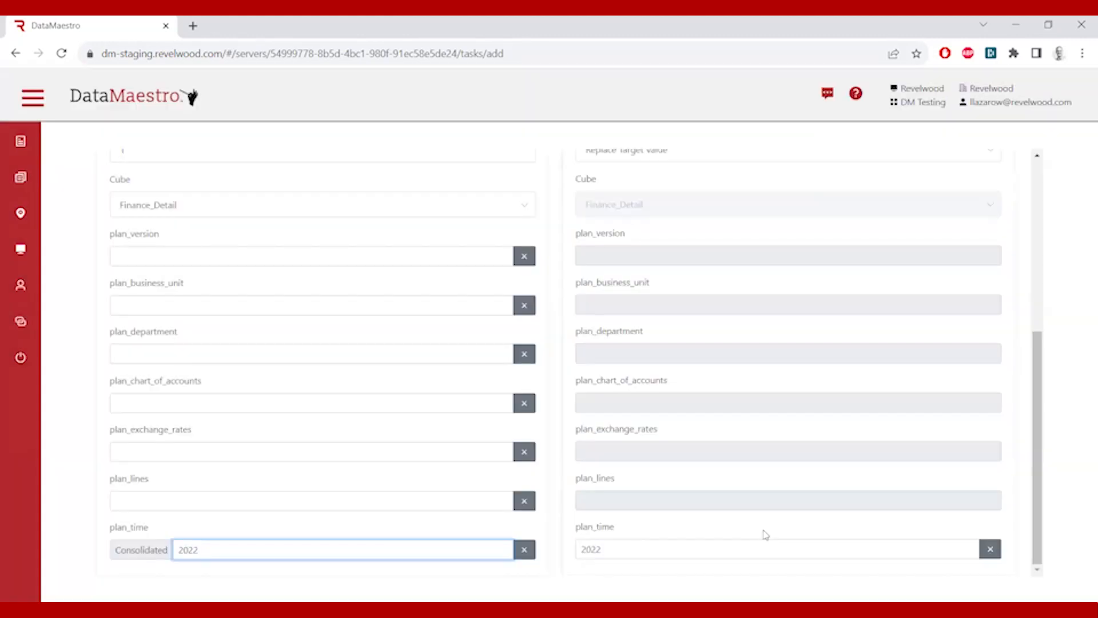
Set the plan_time target to be mapped by the MapTo attribute and preview the resulting mapping.
left_click(675, 549)
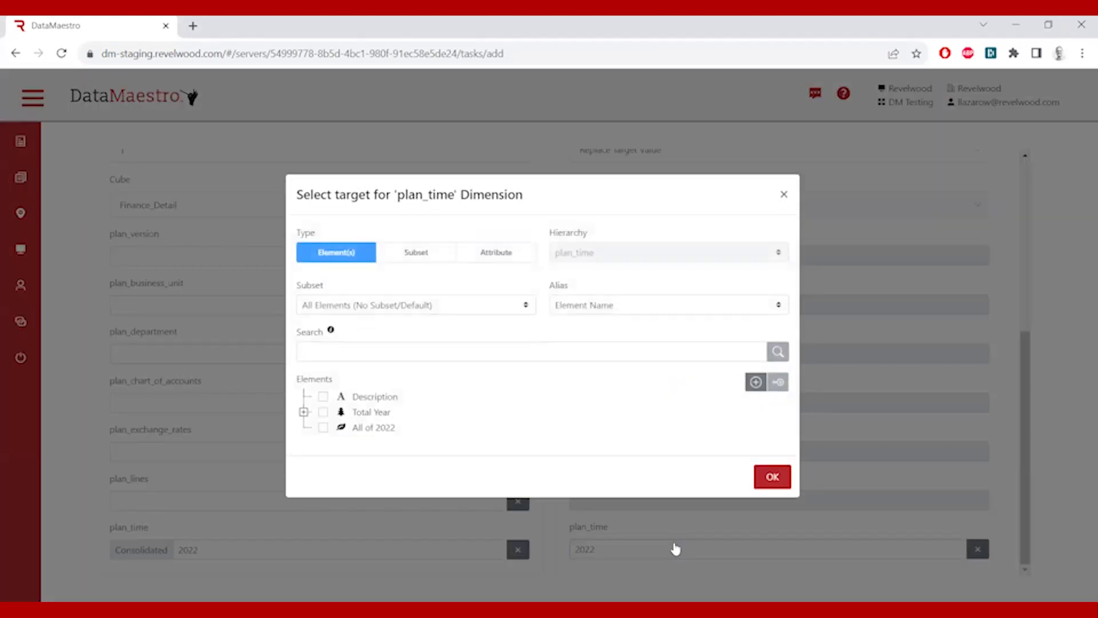
left_click(303, 411)
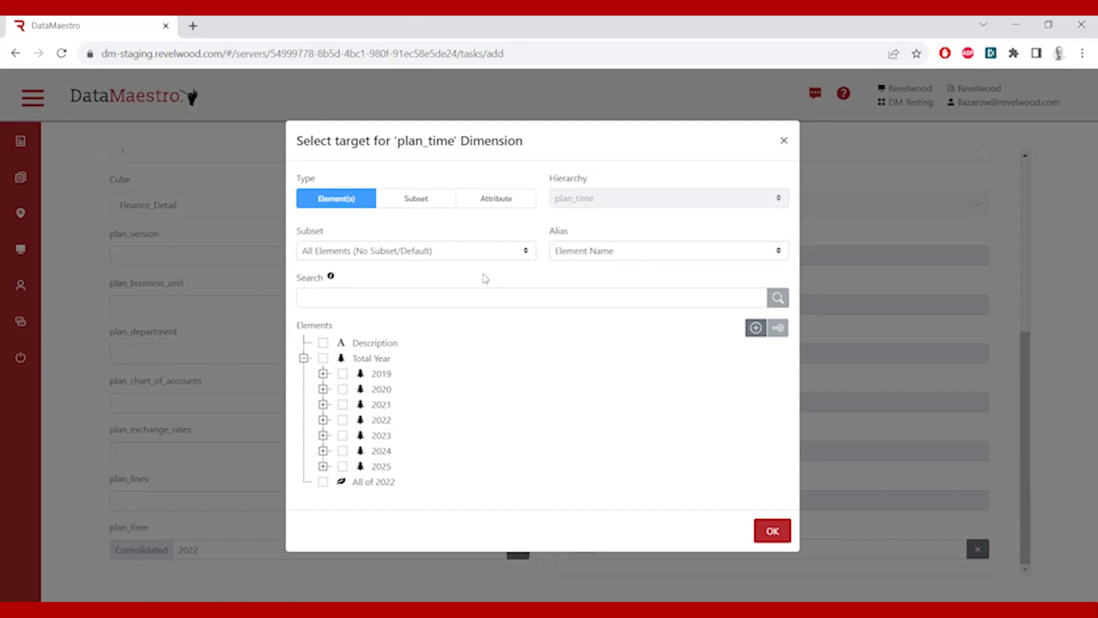
left_click(512, 203)
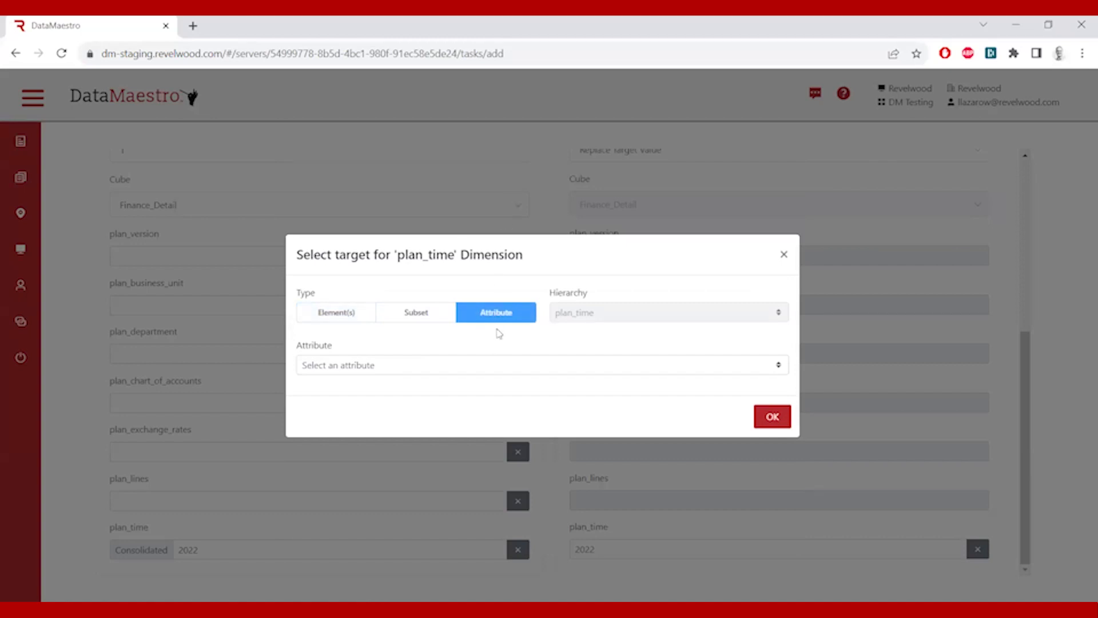
left_click(781, 369)
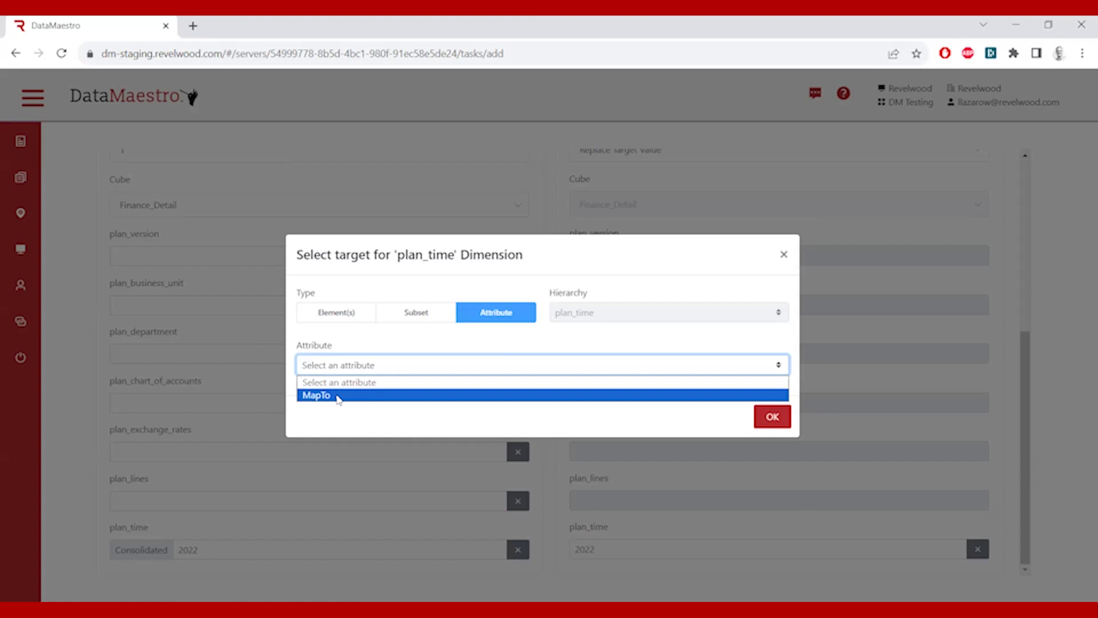
left_click(317, 395)
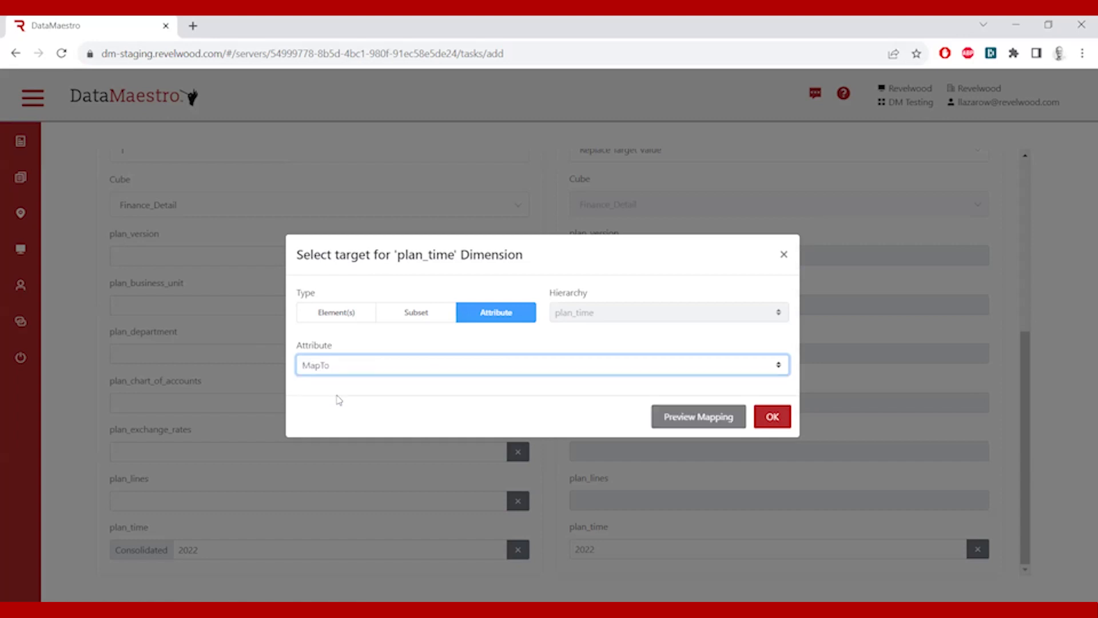
left_click(699, 419)
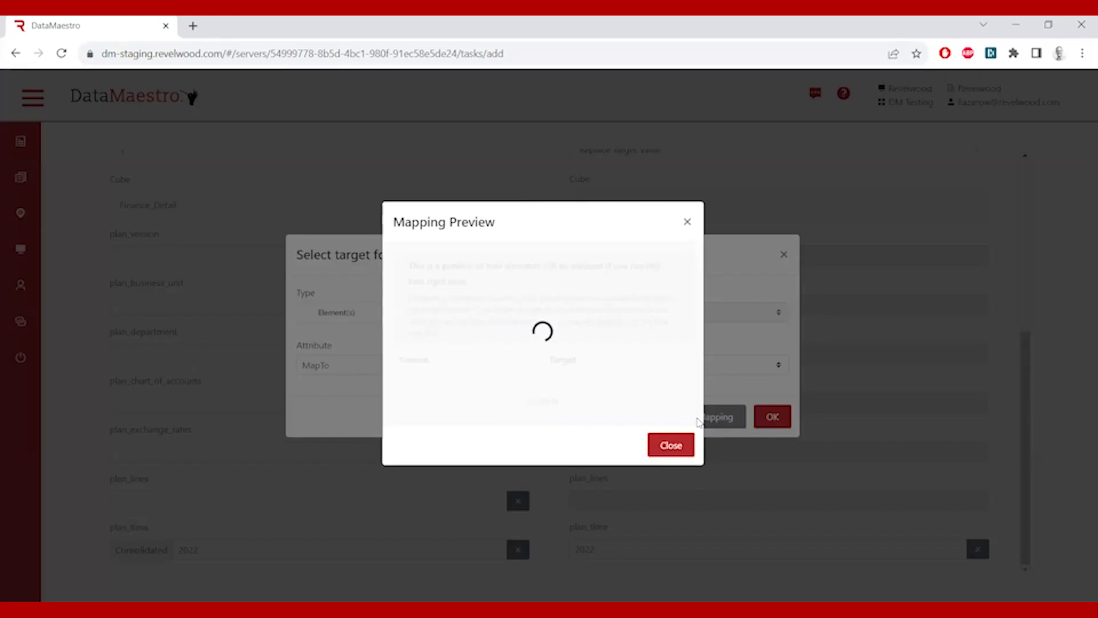